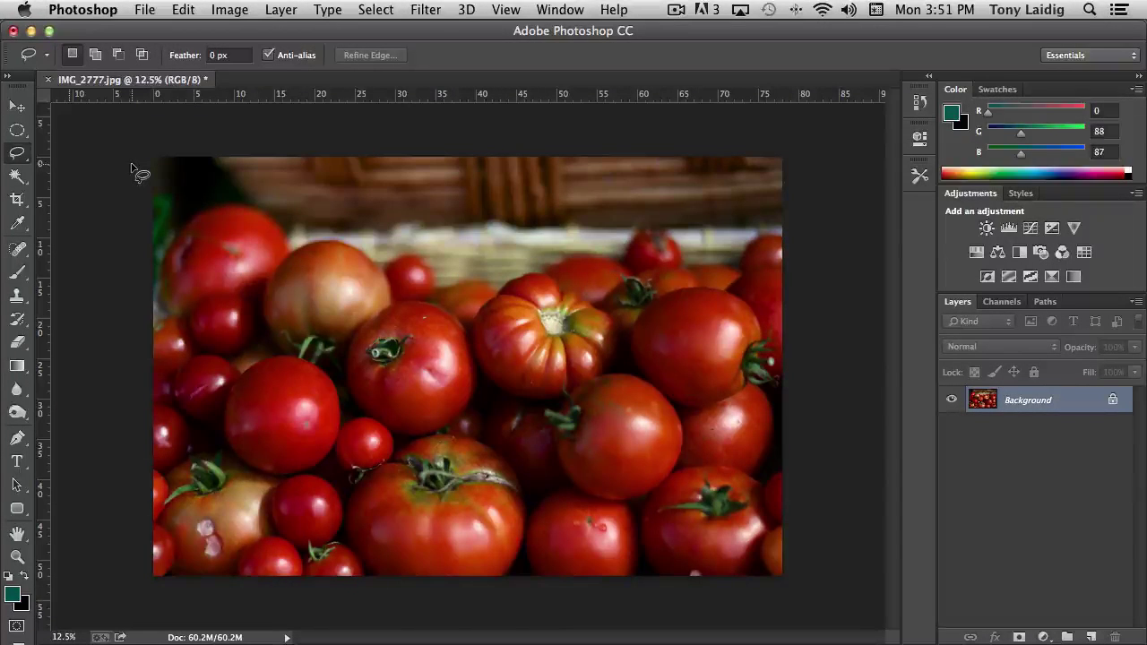
Step: Keep the freehand Lasso Tool and trace a closed outline around the round tomato left of centre
{"action": "left_click", "coordinate": [18, 156]}
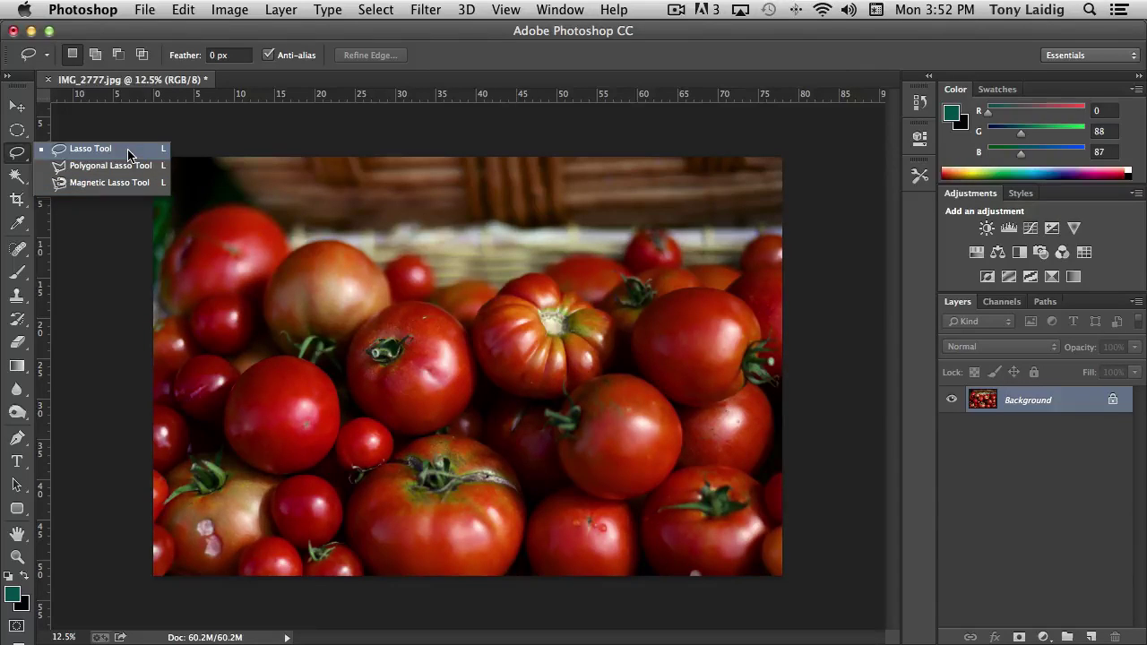
{"action": "left_click", "coordinate": [21, 154]}
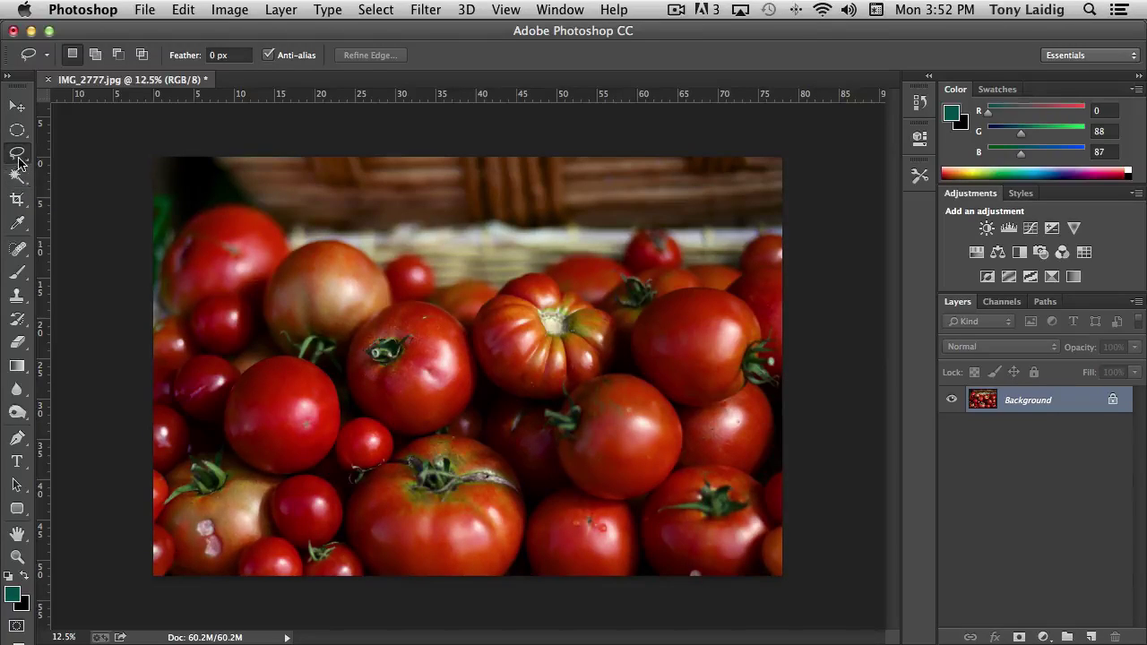
{"action": "right_click", "coordinate": [17, 153]}
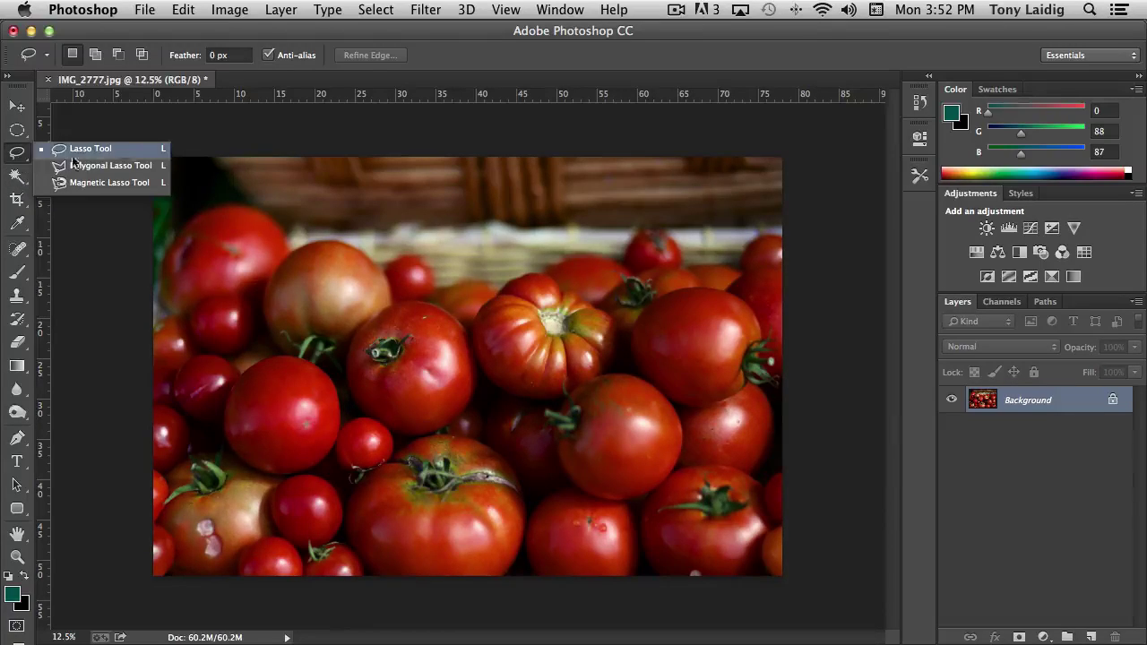
{"action": "left_click", "coordinate": [17, 155]}
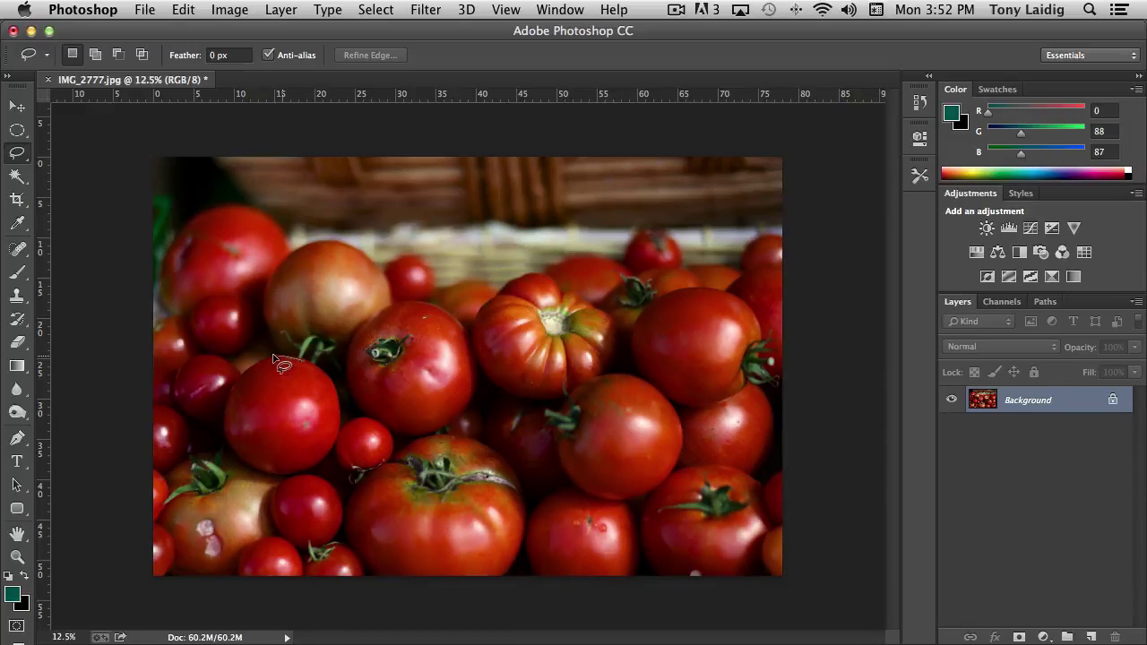
{"action": "mouse_move", "coordinate": [266, 359]}
{"action": "left_mouse_down"}
{"action": "mouse_move", "coordinate": [231, 392]}
{"action": "mouse_move", "coordinate": [226, 434]}
{"action": "mouse_move", "coordinate": [274, 476]}
{"action": "mouse_move", "coordinate": [307, 473]}
{"action": "mouse_move", "coordinate": [337, 444]}
{"action": "mouse_move", "coordinate": [330, 371]}
{"action": "left_mouse_up"}
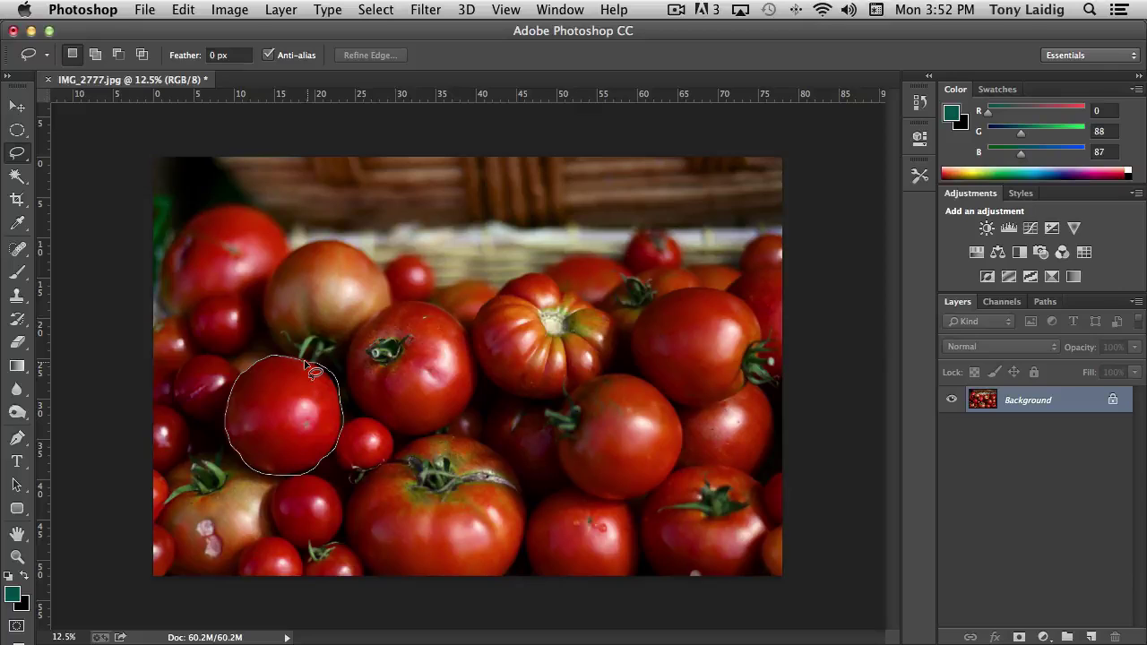
{"action": "left_click_drag", "start_coordinate": [304, 364], "coordinate": [305, 366]}
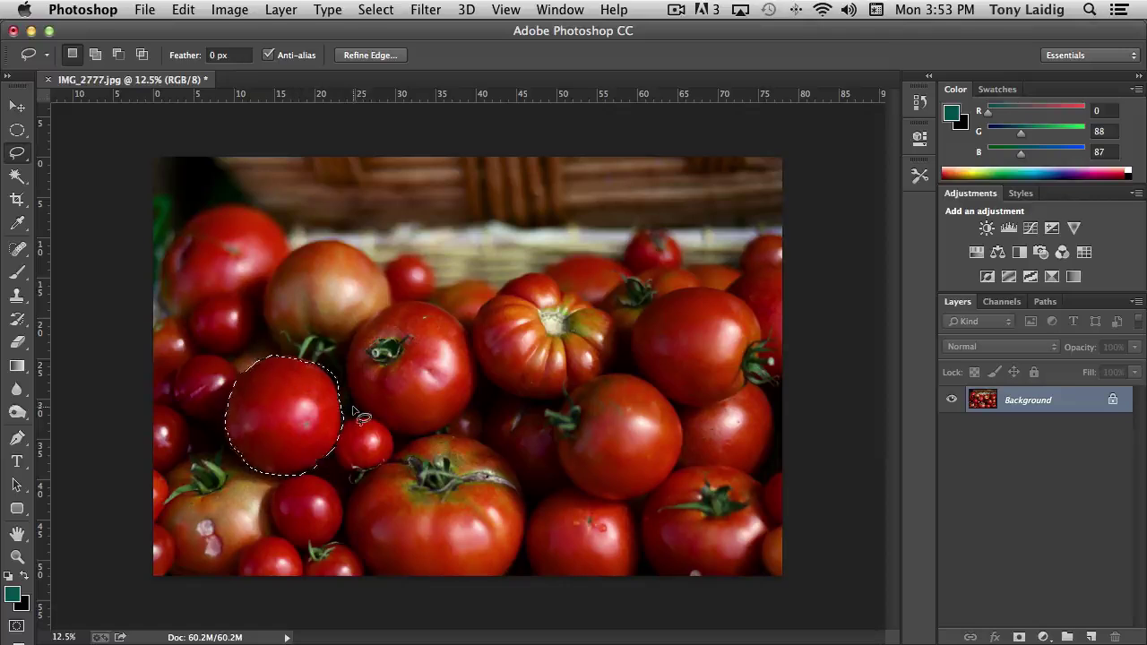
Step: Deselect the tomato, zoom in with Cmd+Plus, and scroll left and down toward the round tomato
{"action": "left_click", "coordinate": [284, 408]}
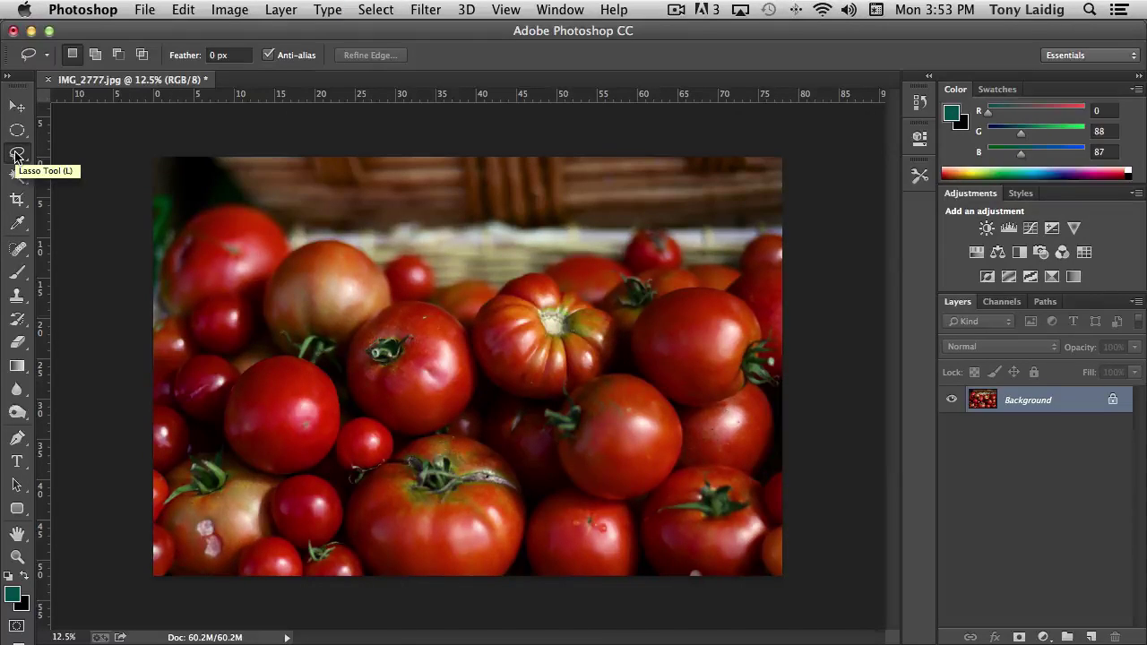
{"action": "key", "text": "super+plus"}
{"action": "key", "text": "super+plus"}
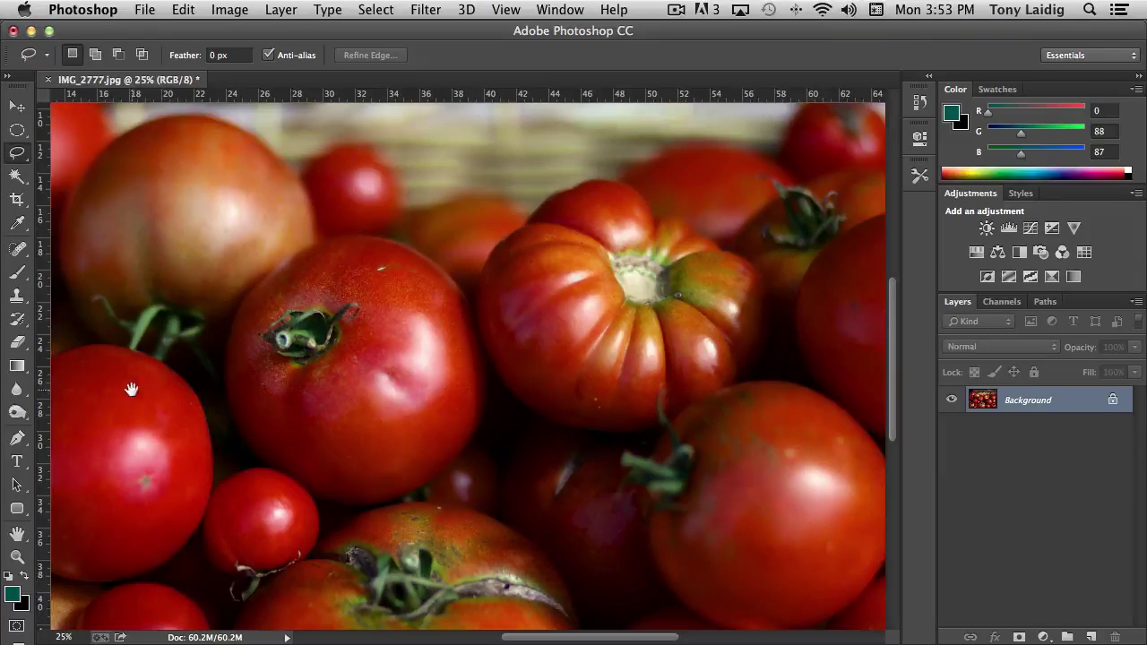
{"action": "scroll", "coordinate": [128, 389], "scroll_direction": "left", "scroll_amount": 10}
{"action": "scroll", "coordinate": [469, 340], "scroll_direction": "down", "scroll_amount": 3}
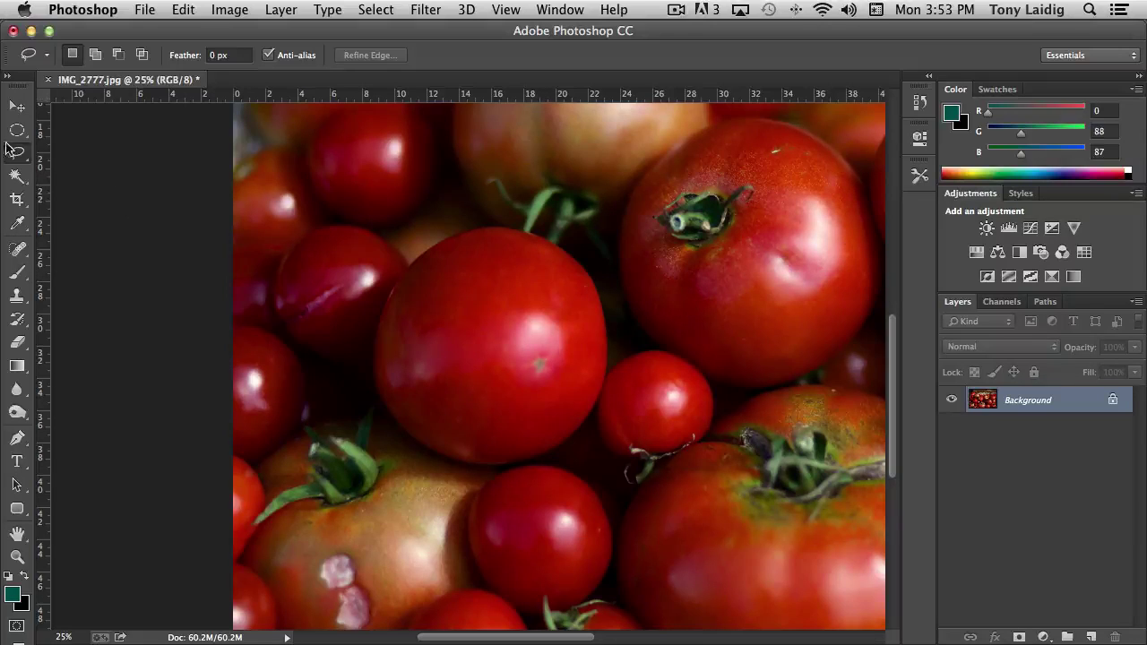
Step: Choose the Polygonal Lasso Tool and turn on the precise crosshair cursor with Caps Lock
{"action": "right_click", "coordinate": [18, 153]}
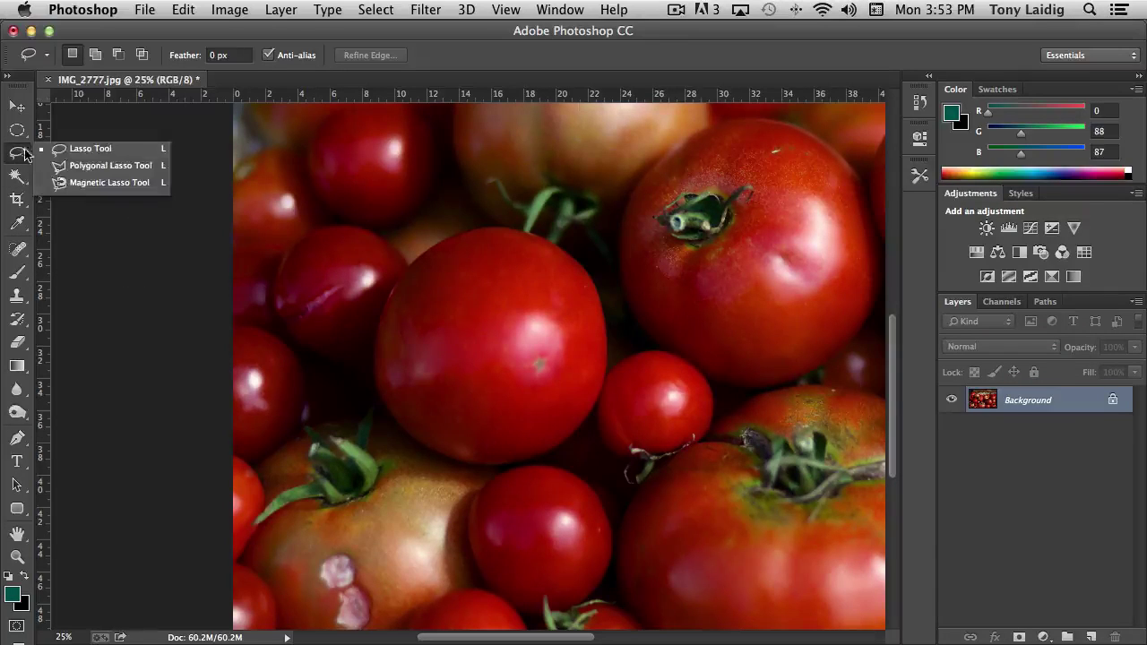
{"action": "left_click", "coordinate": [109, 166]}
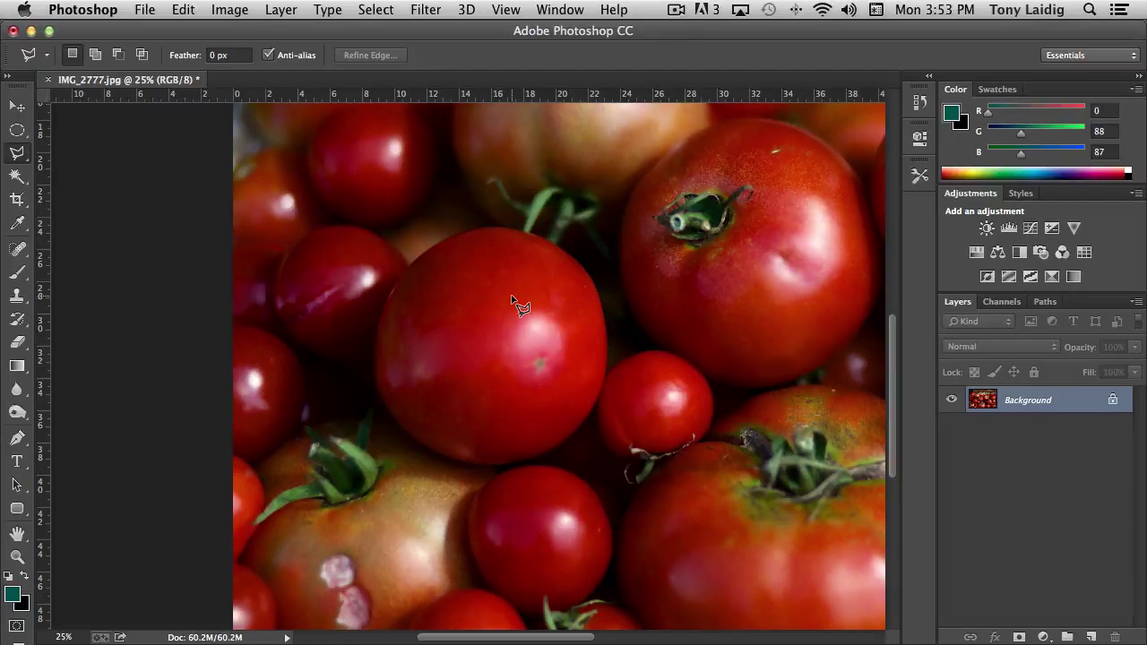
{"action": "key", "text": "Caps_Lock"}
{"action": "key", "text": "Caps_Lock"}
{"action": "left_click", "coordinate": [703, 151]}
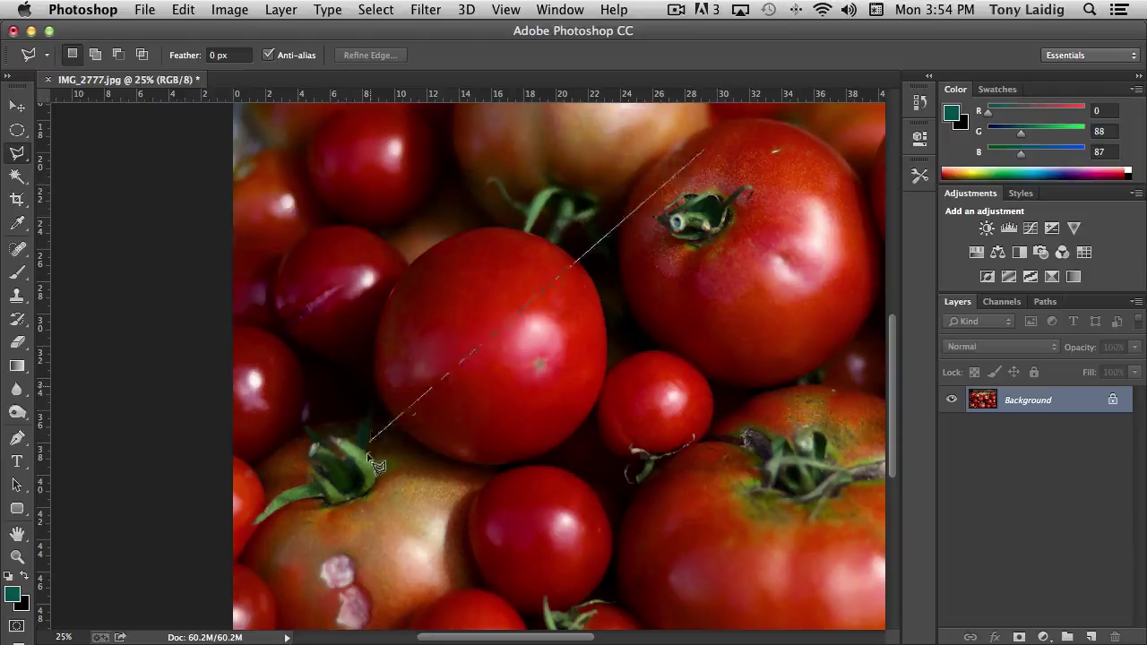
{"action": "left_click", "coordinate": [398, 148]}
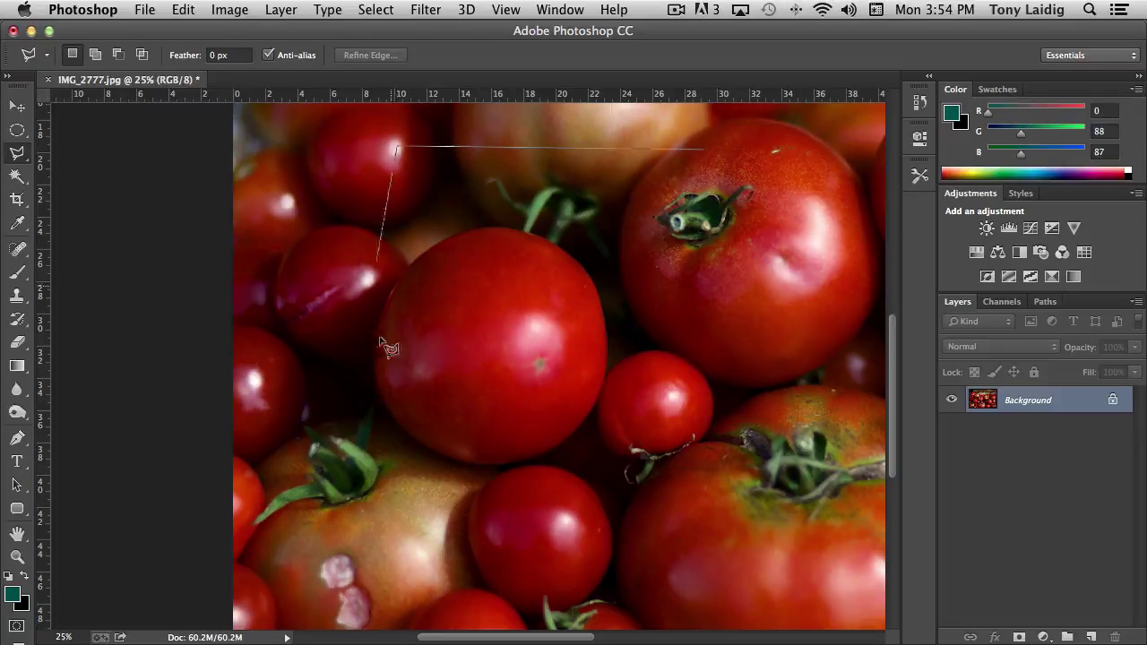
{"action": "left_click", "coordinate": [327, 285]}
{"action": "left_click", "coordinate": [445, 453]}
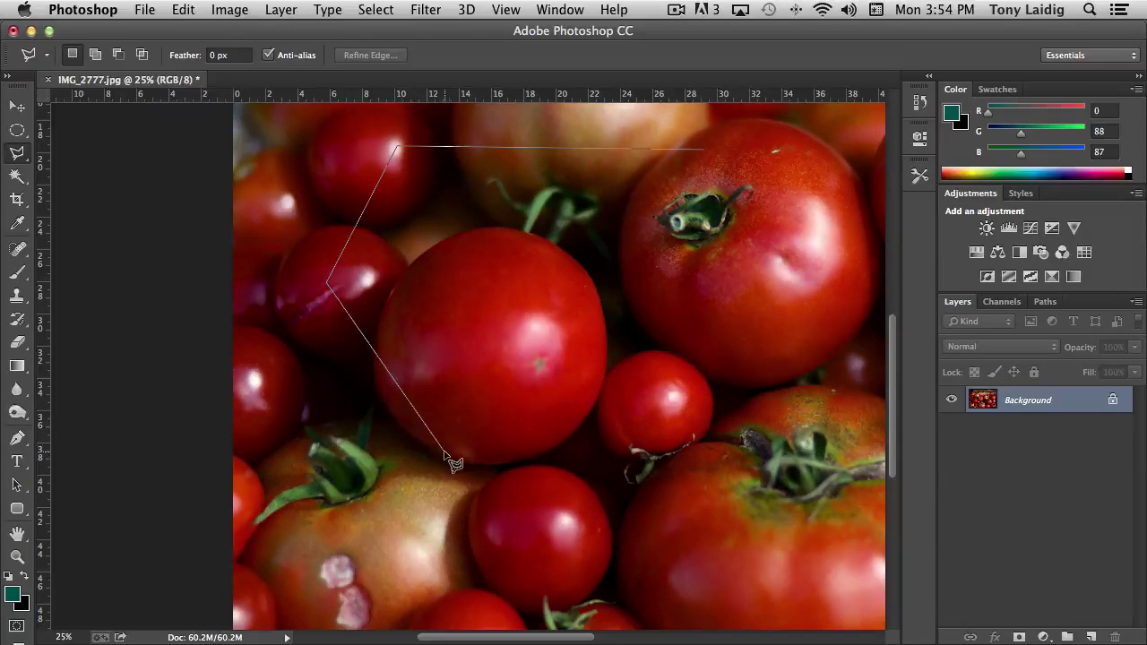
{"action": "double_click", "coordinate": [710, 170]}
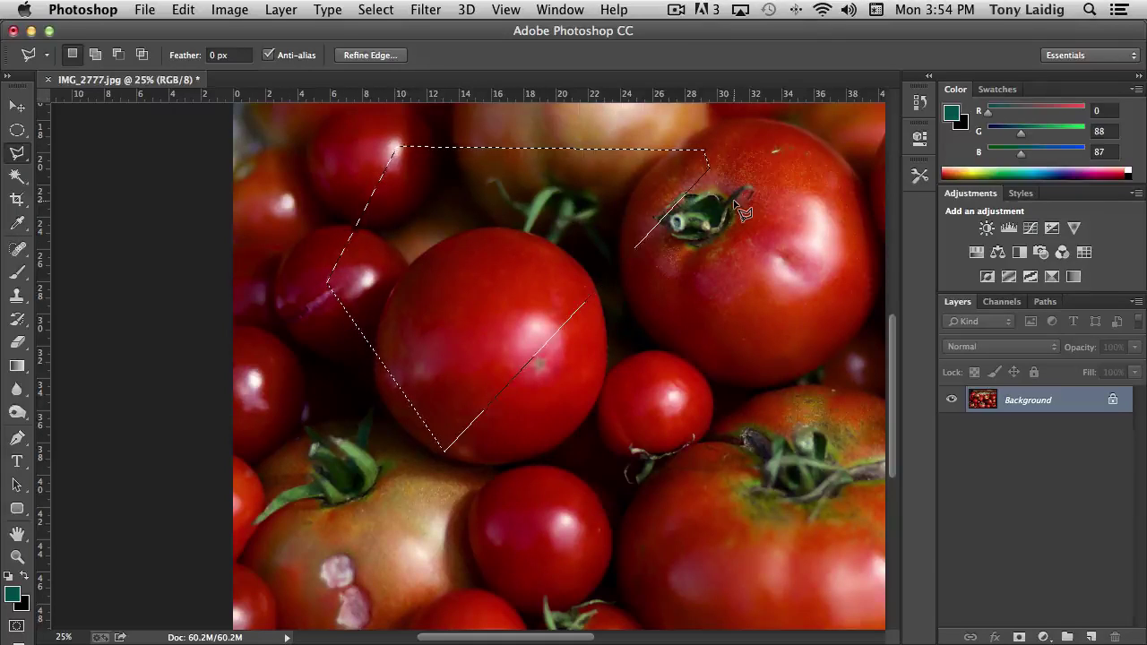
{"action": "key", "text": "super+d"}
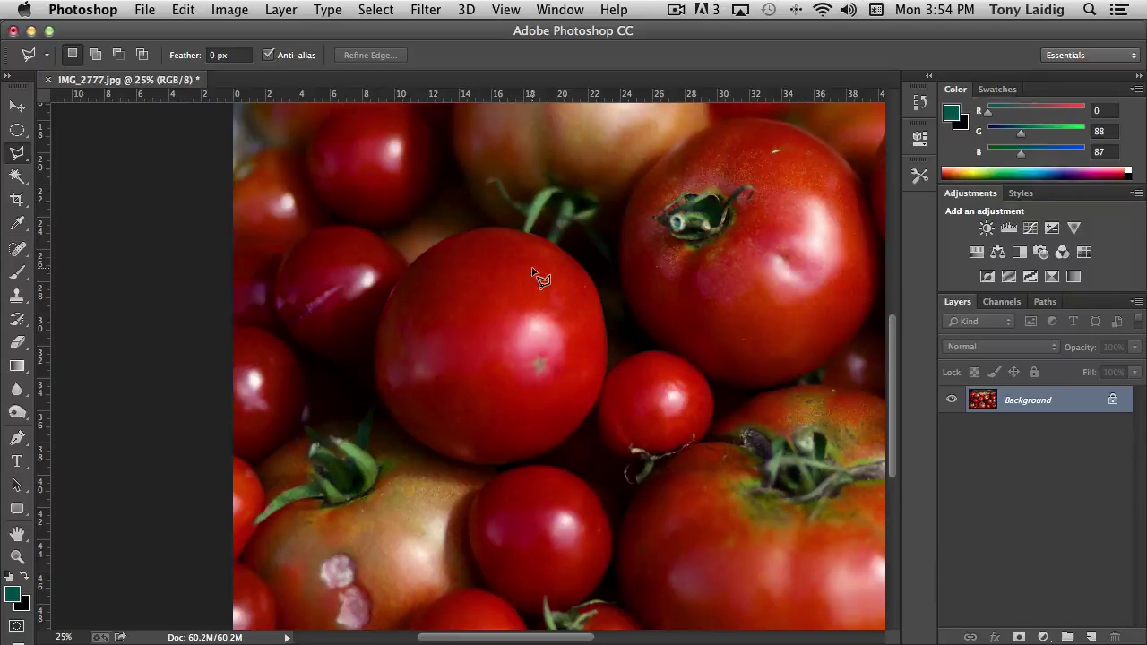
{"action": "key", "text": "super+plus"}
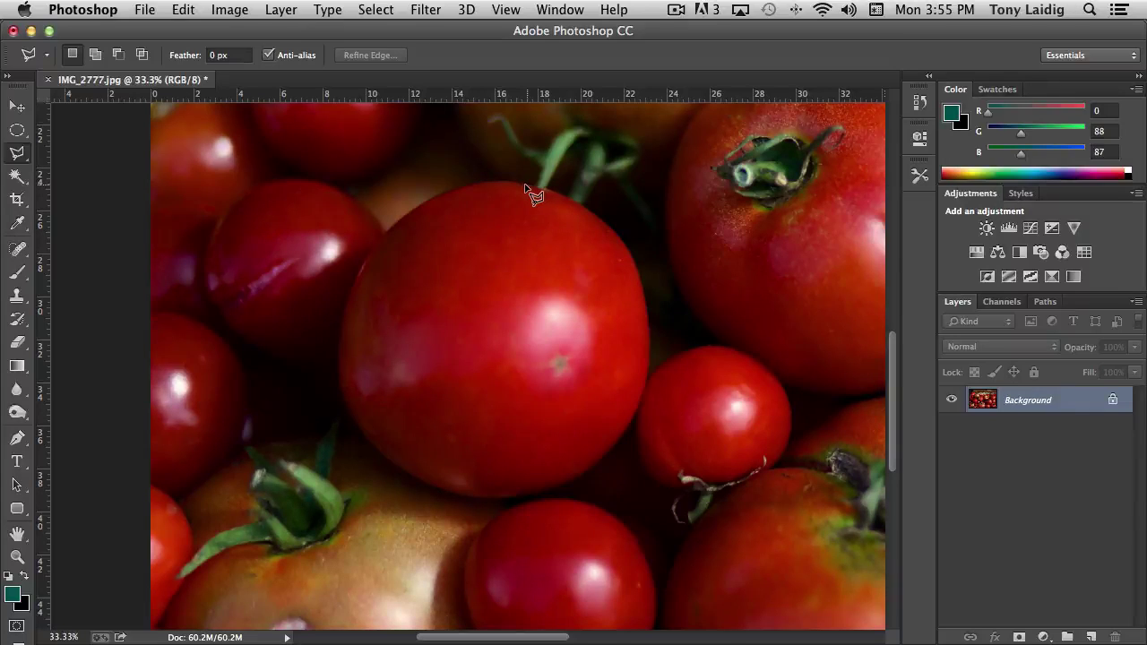
{"action": "left_click_drag", "start_coordinate": [528, 184], "coordinate": [452, 192]}
{"action": "mouse_move", "coordinate": [449, 192]}
{"action": "left_mouse_down"}
{"action": "mouse_move", "coordinate": [395, 223]}
{"action": "mouse_move", "coordinate": [361, 264]}
{"action": "mouse_move", "coordinate": [339, 350]}
{"action": "left_mouse_up"}
{"action": "left_click", "coordinate": [384, 459]}
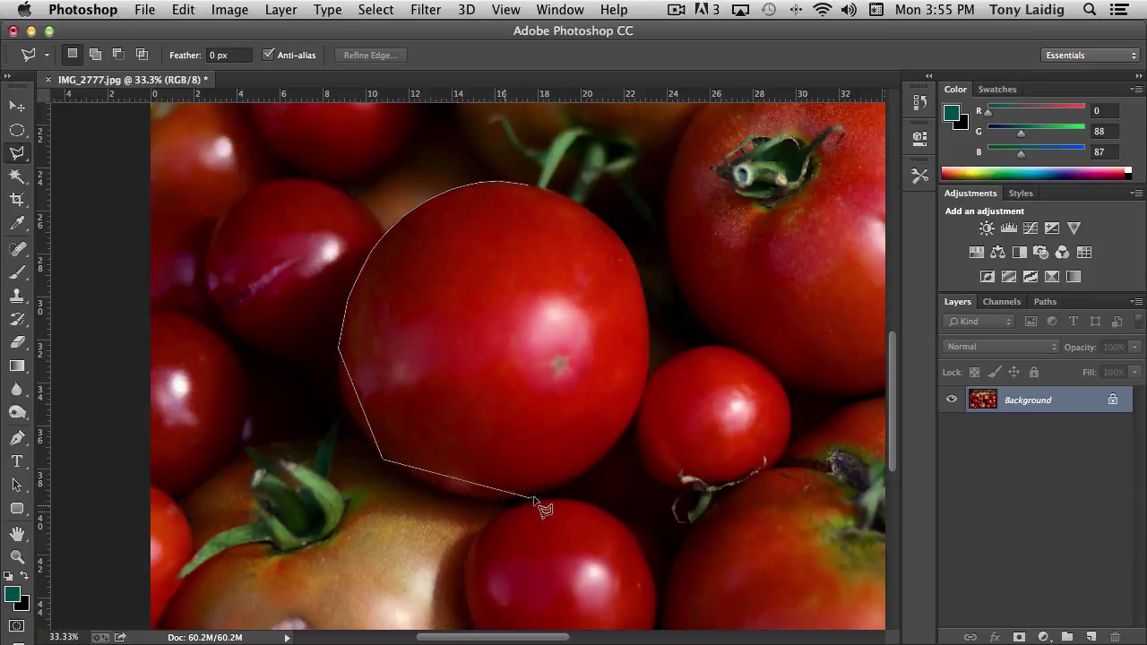
{"action": "left_click", "coordinate": [538, 496]}
{"action": "left_click", "coordinate": [637, 421]}
{"action": "left_click", "coordinate": [649, 297]}
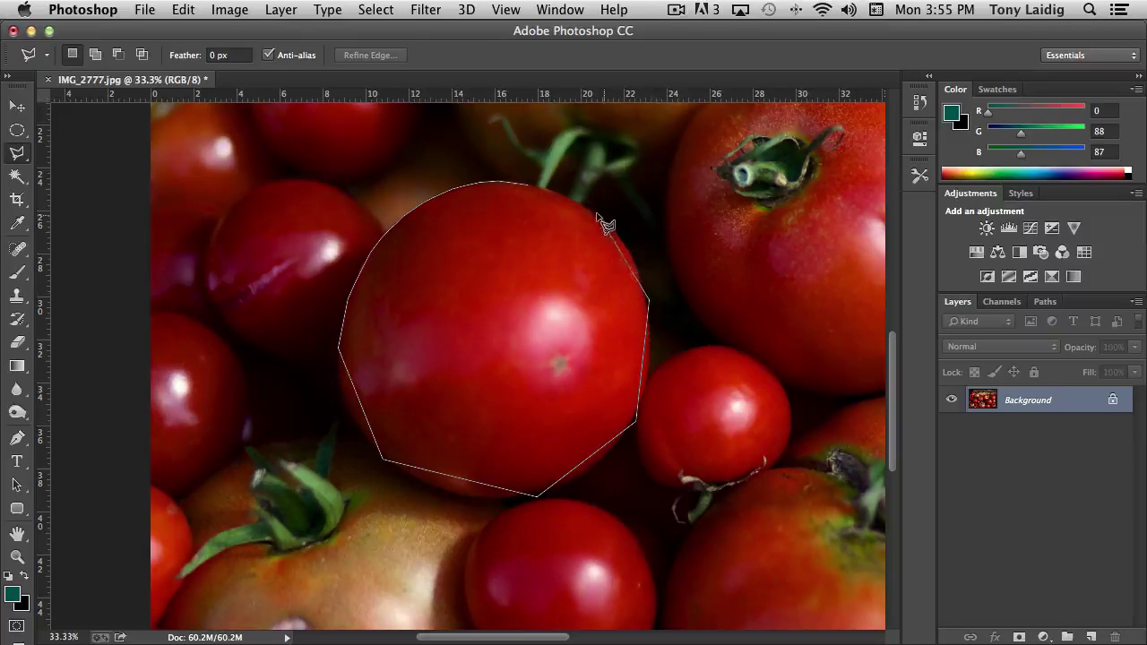
{"action": "left_click", "coordinate": [595, 222]}
{"action": "left_click", "coordinate": [529, 186]}
{"action": "left_click", "coordinate": [541, 197]}
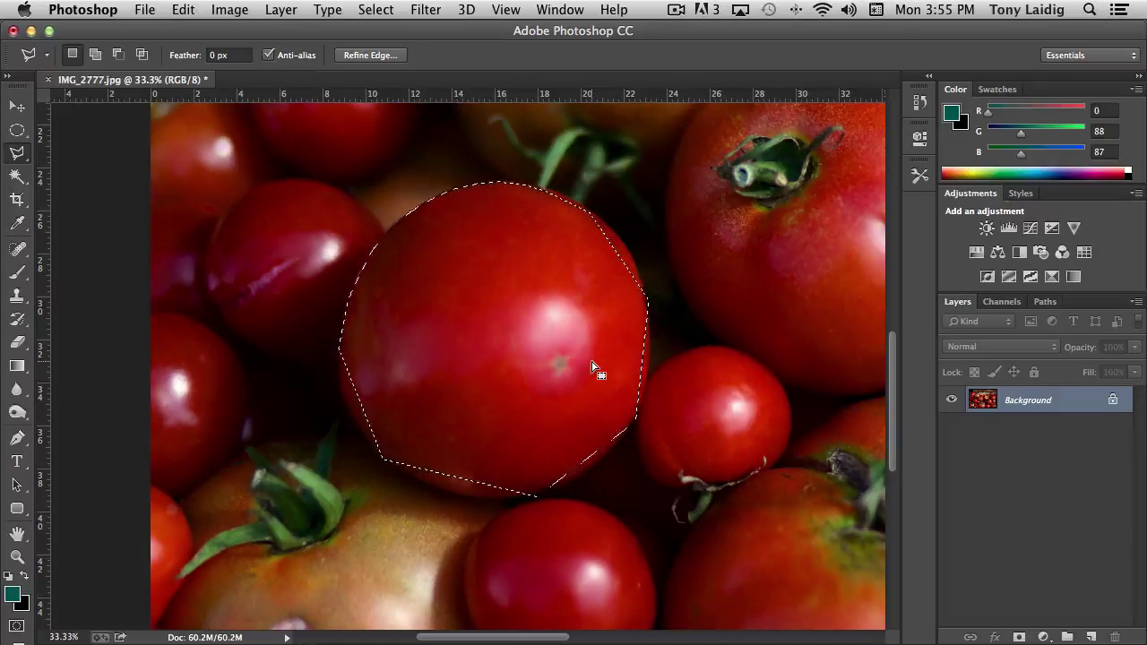
Step: Clear the current selection and choose the Magnetic Lasso Tool from the lasso flyout
{"action": "key", "text": "super+d"}
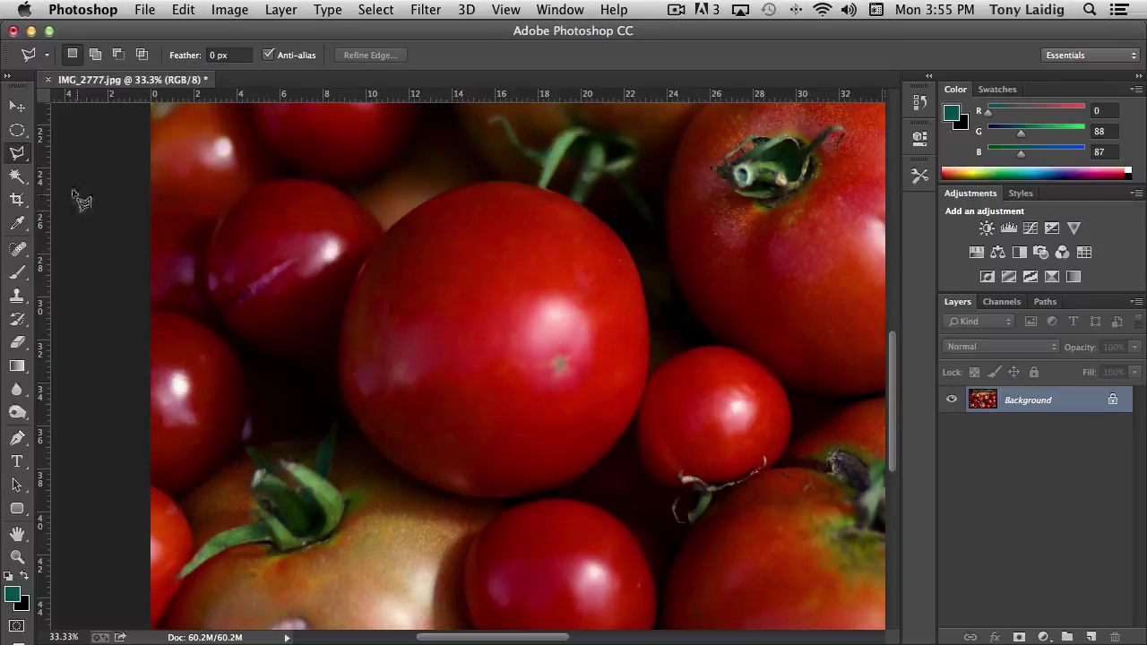
{"action": "left_click", "coordinate": [17, 153]}
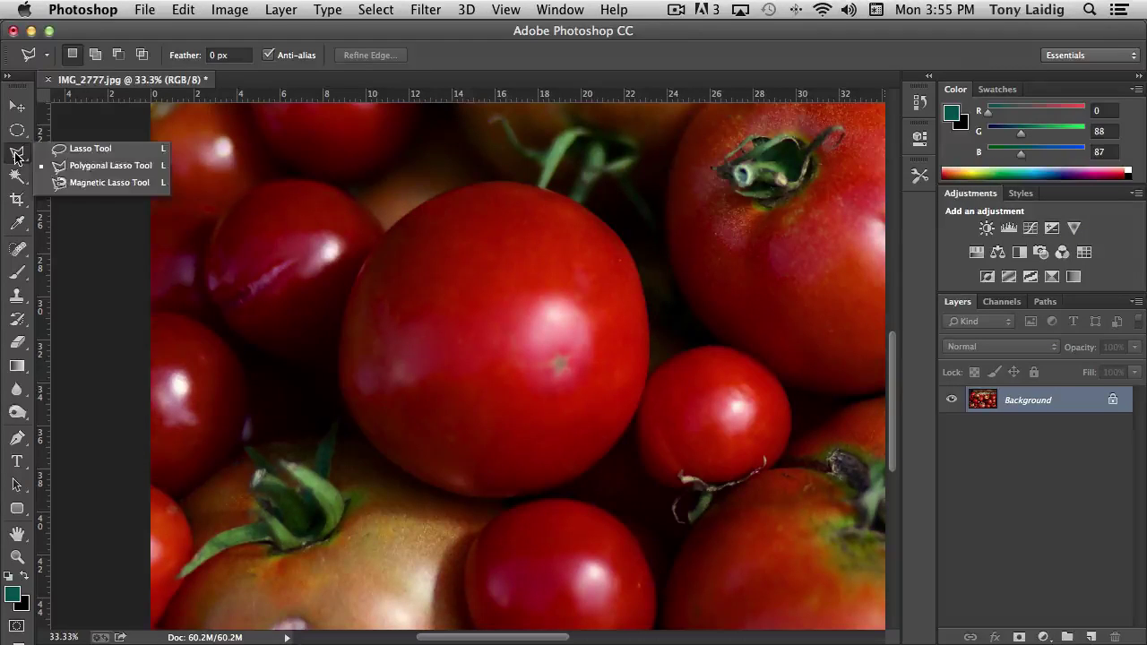
{"action": "left_click", "coordinate": [128, 183]}
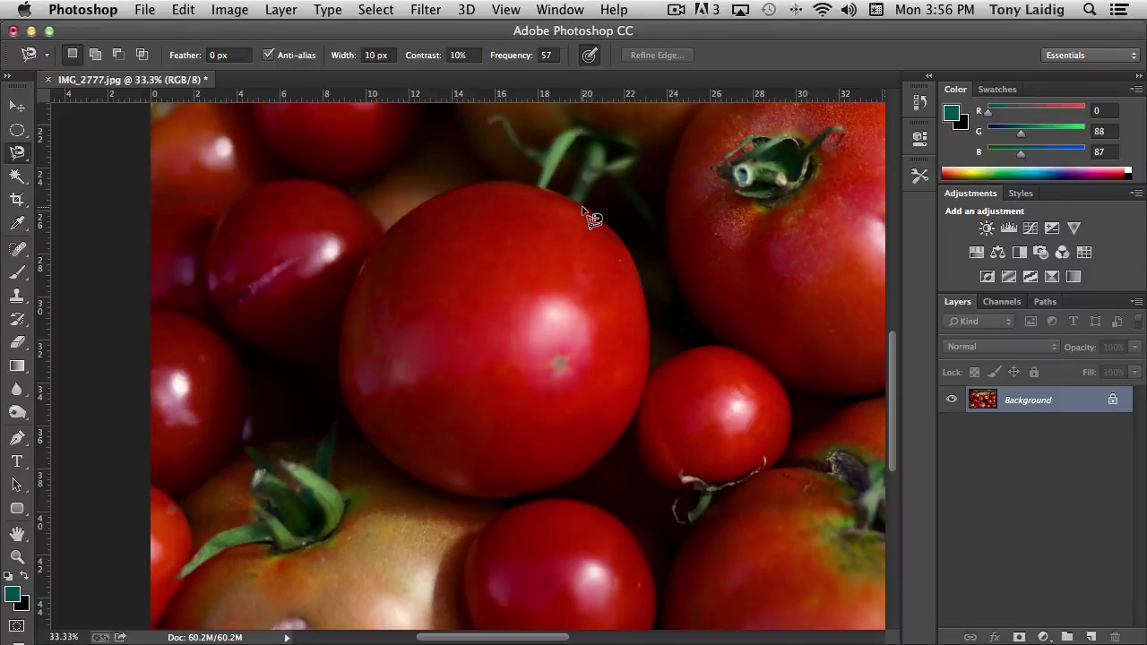
Step: Trace the large central tomato with the Magnetic Lasso, from its top edge back to the start point
{"action": "left_click", "coordinate": [510, 184]}
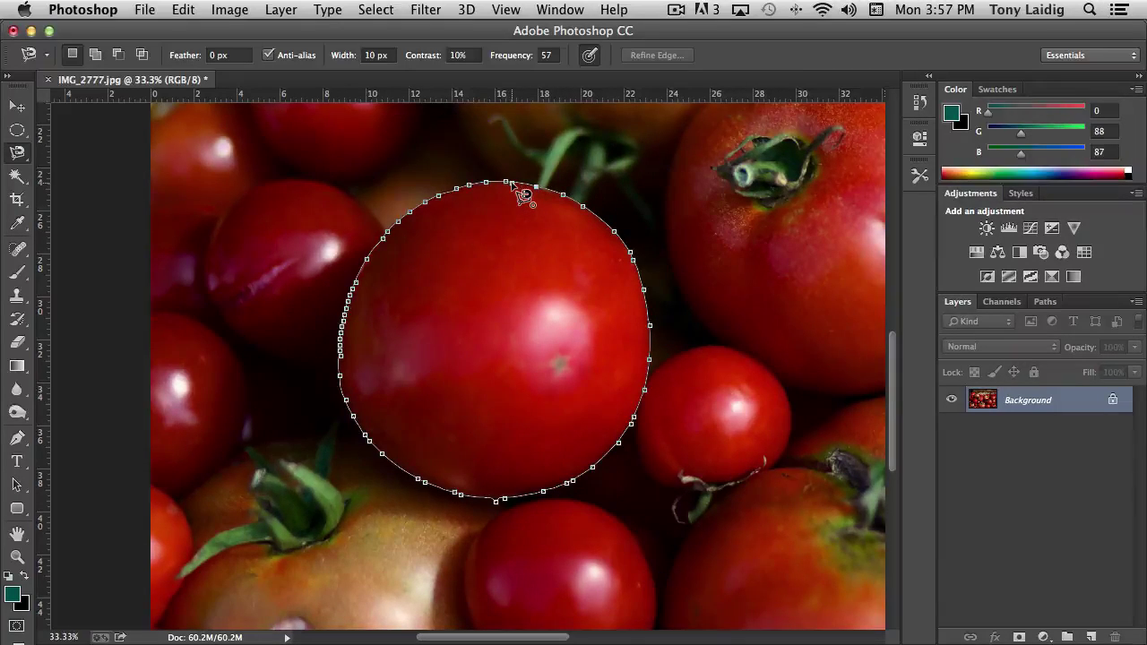
{"action": "left_click", "coordinate": [513, 185]}
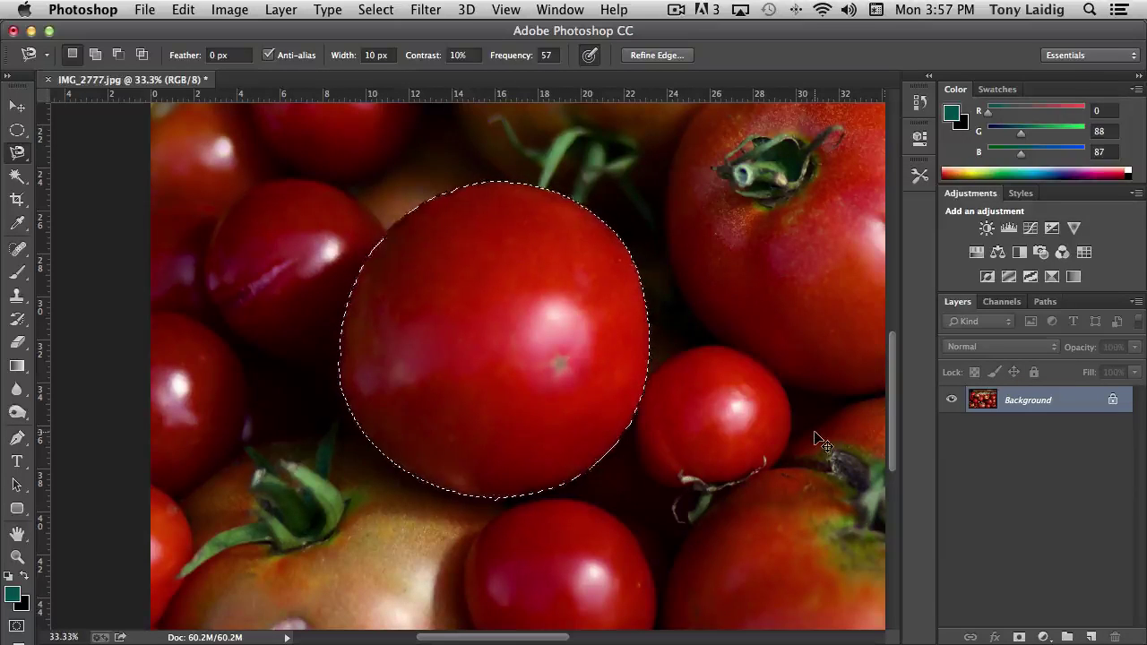
Step: Apply Hue/Saturation with Hue +60 and Saturation -51 to turn the selected tomato green
{"action": "key", "text": "super+u"}
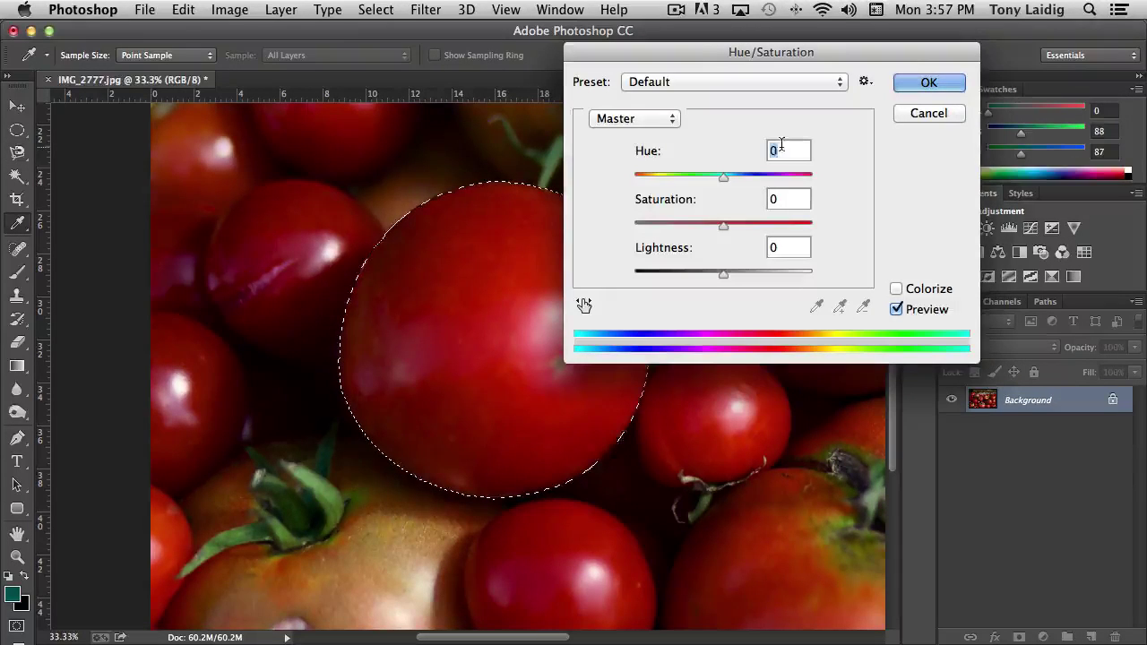
{"action": "left_click_drag", "start_coordinate": [700, 52], "coordinate": [856, 41]}
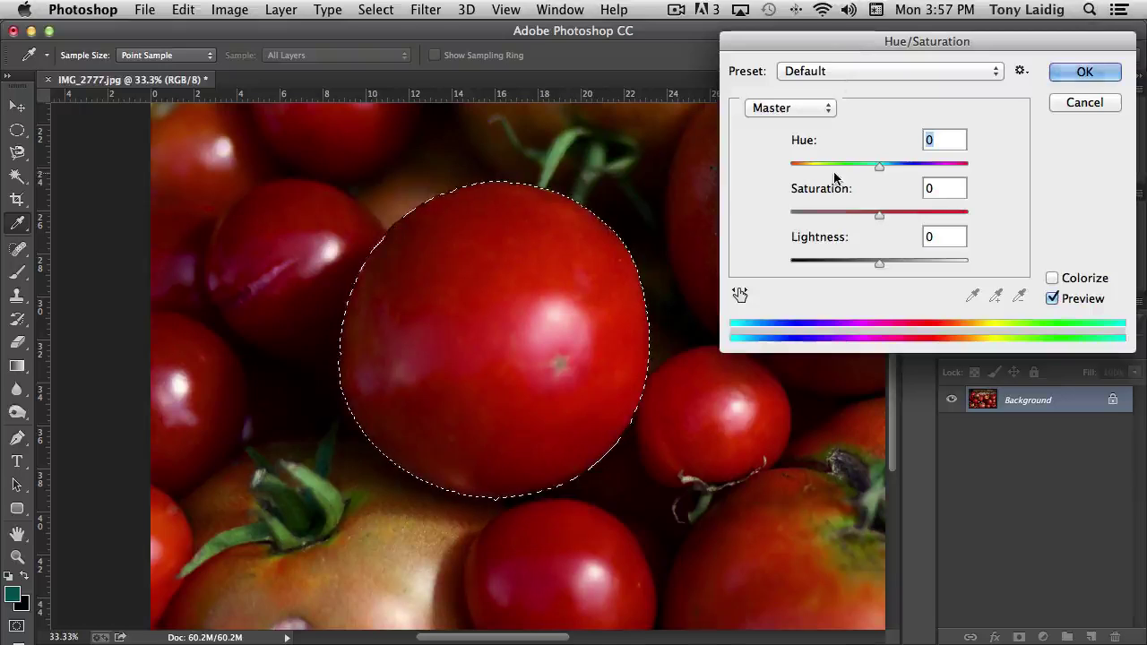
{"action": "left_click_drag", "start_coordinate": [879, 167], "coordinate": [832, 174]}
{"action": "left_click_drag", "start_coordinate": [878, 211], "coordinate": [856, 218]}
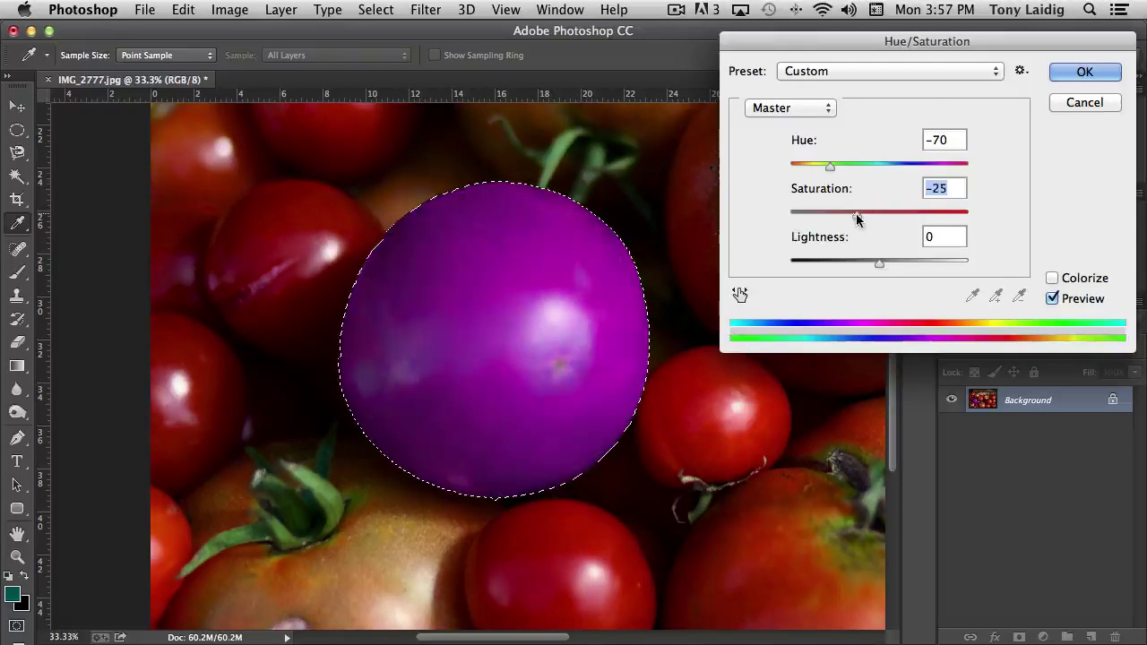
{"action": "left_click_drag", "start_coordinate": [830, 168], "coordinate": [925, 168]}
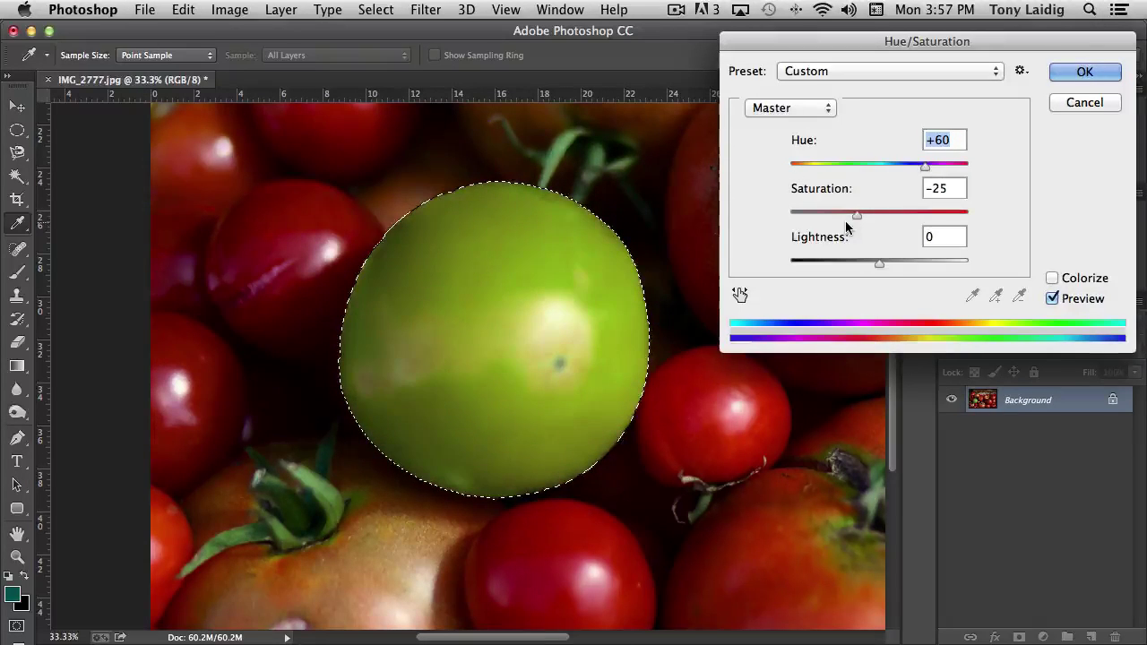
{"action": "left_click_drag", "start_coordinate": [854, 215], "coordinate": [833, 221]}
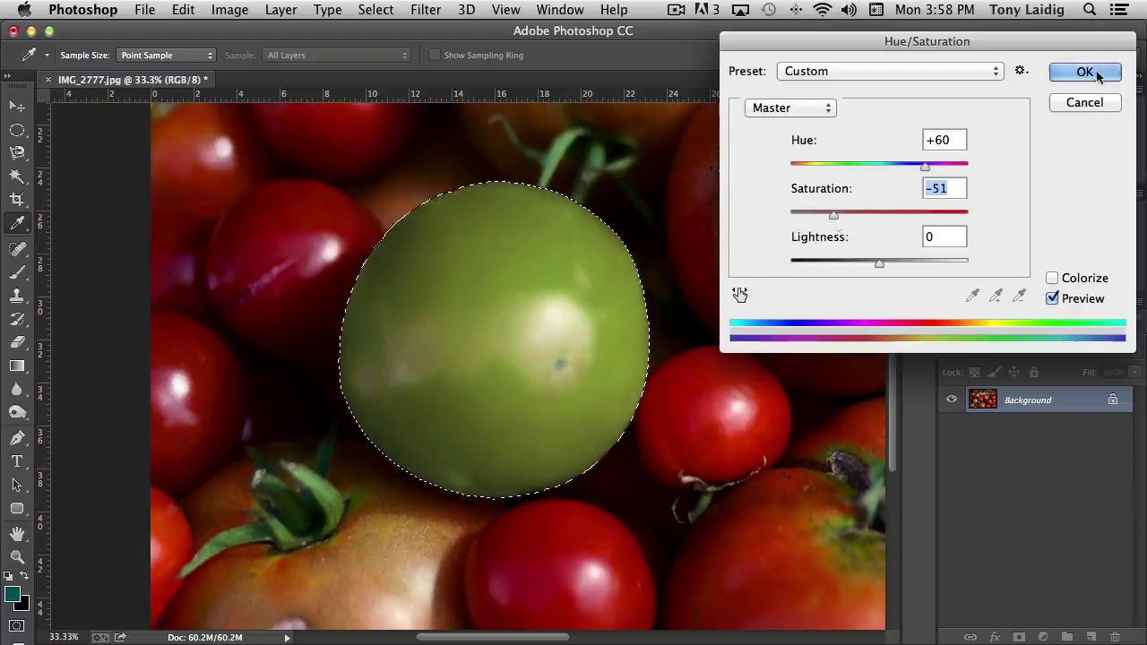
{"action": "left_click", "coordinate": [1096, 73]}
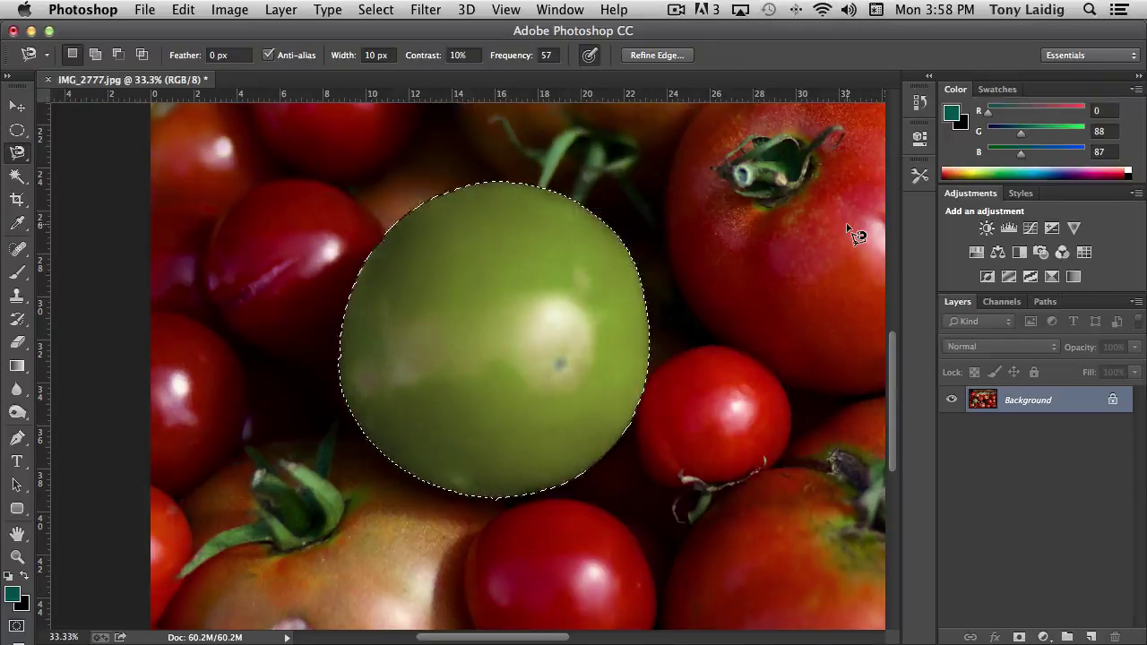
Step: Zoom out to 12.5% to show the whole photo and deselect the green tomato
{"action": "key", "text": "super+minus"}
{"action": "key", "text": "super+minus"}
{"action": "key", "text": "super+minus"}
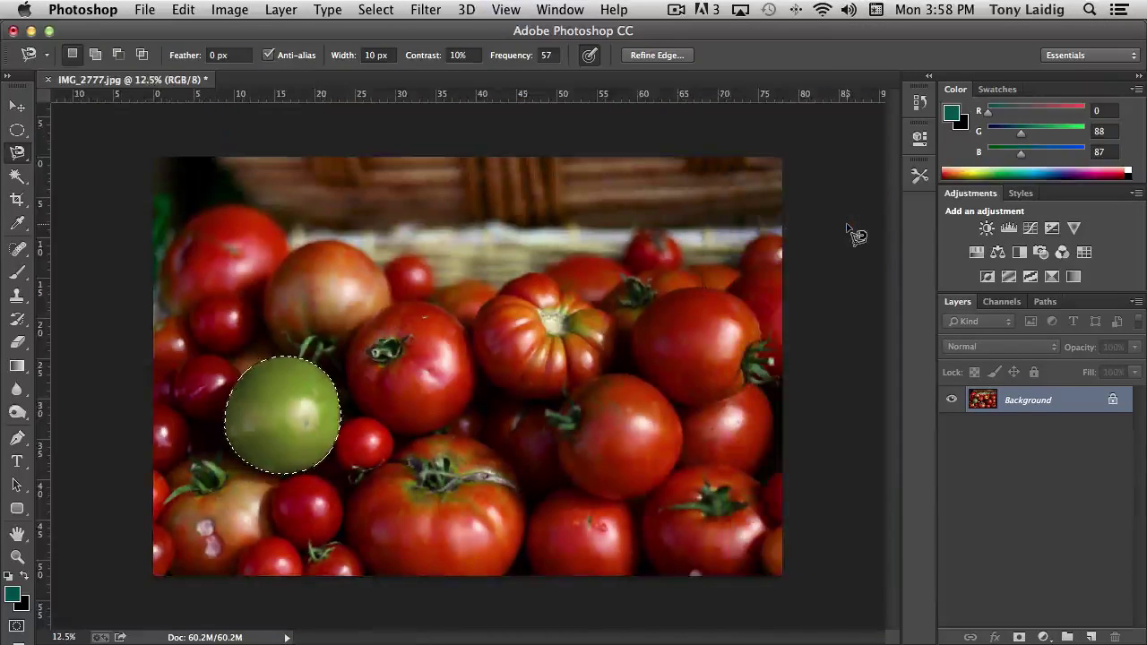
{"action": "key", "text": "super+d"}
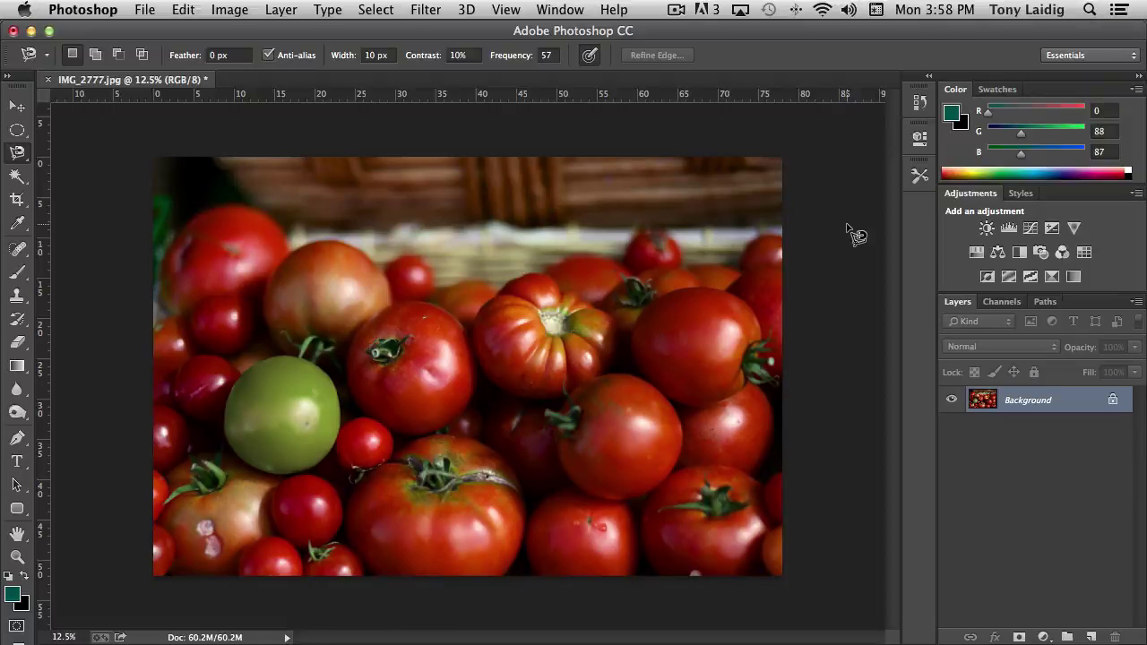